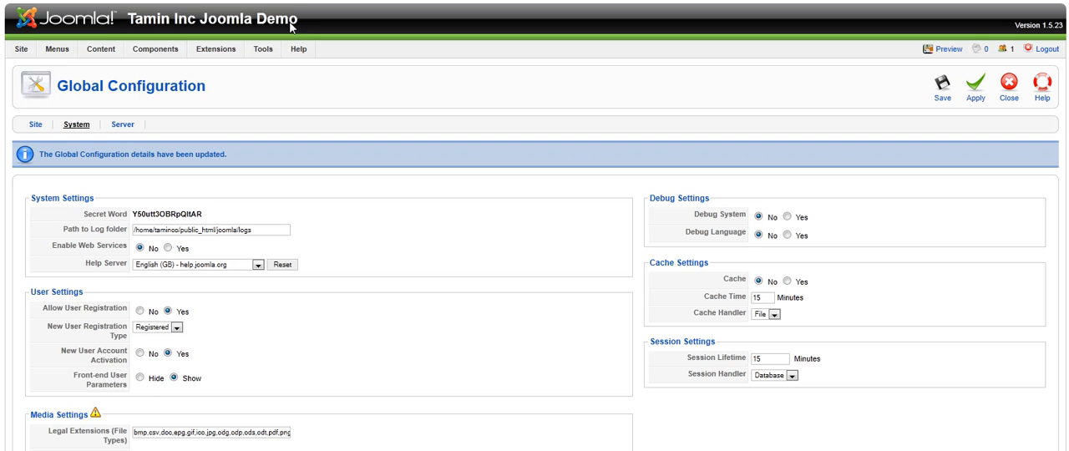
left_click(132, 19)
mouse_move(57, 48)
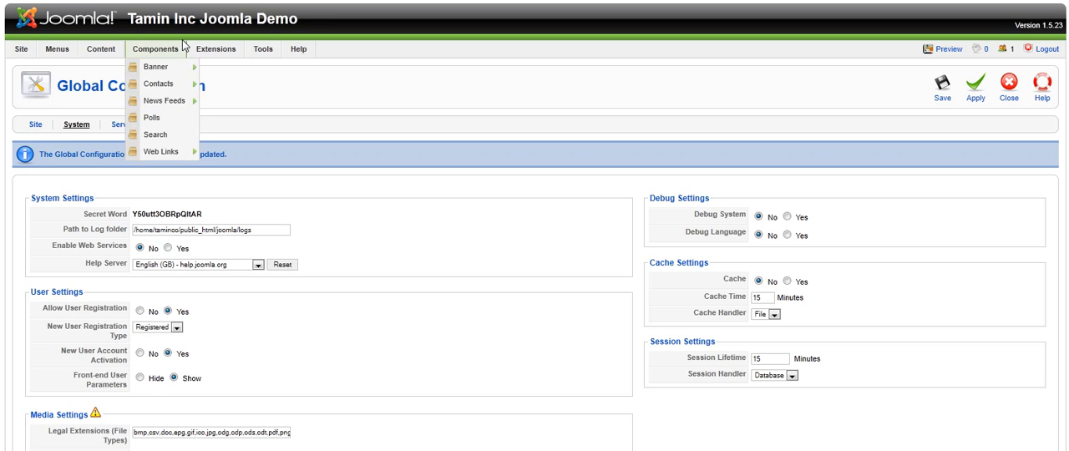
left_click_drag(301, 23, 132, 19)
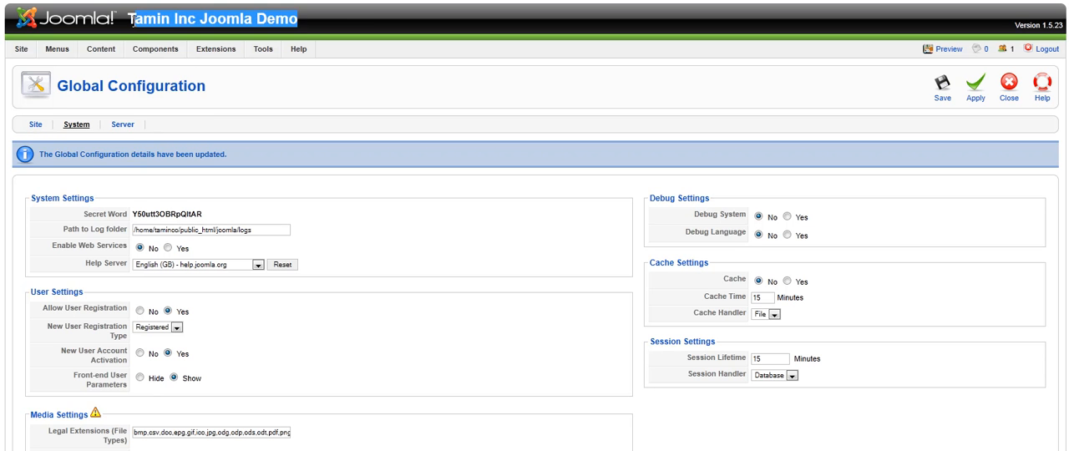
left_click(132, 18)
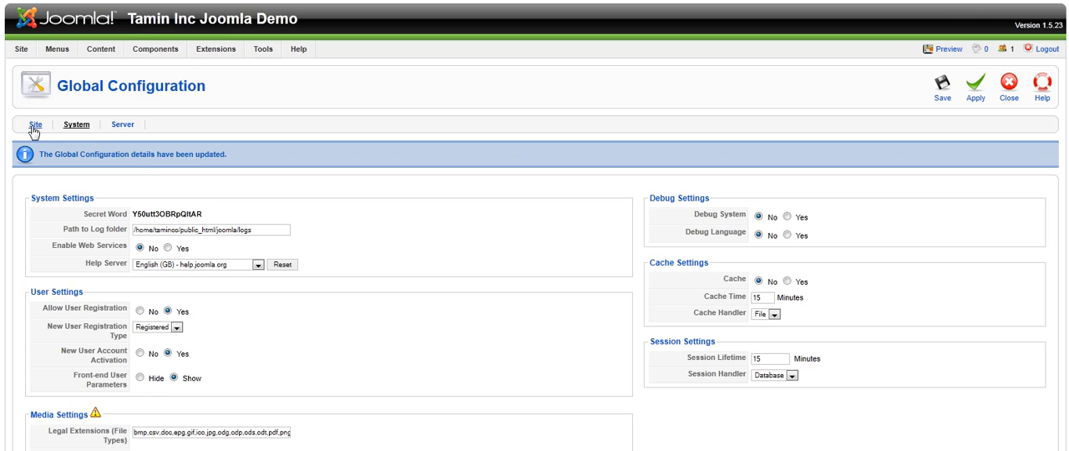
Reload the Global Configuration and set Site Offline to No in the Site Settings
mouse_move(21, 50)
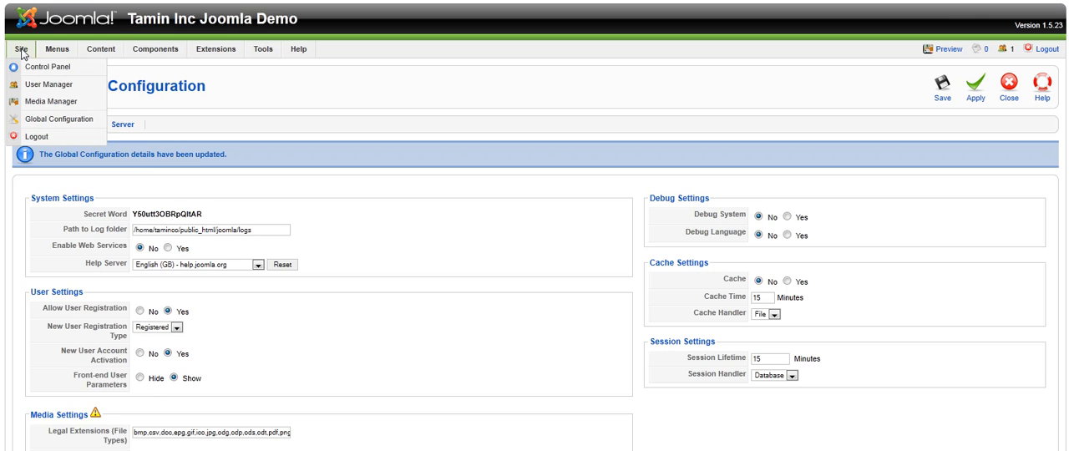
left_click(51, 122)
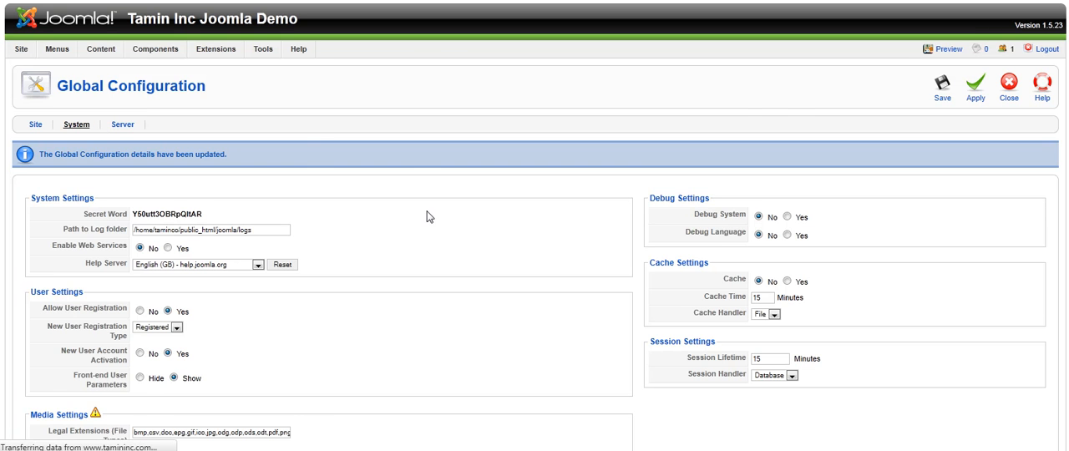
scroll(433, 242, "down", 2)
scroll(267, 175, "up", 1)
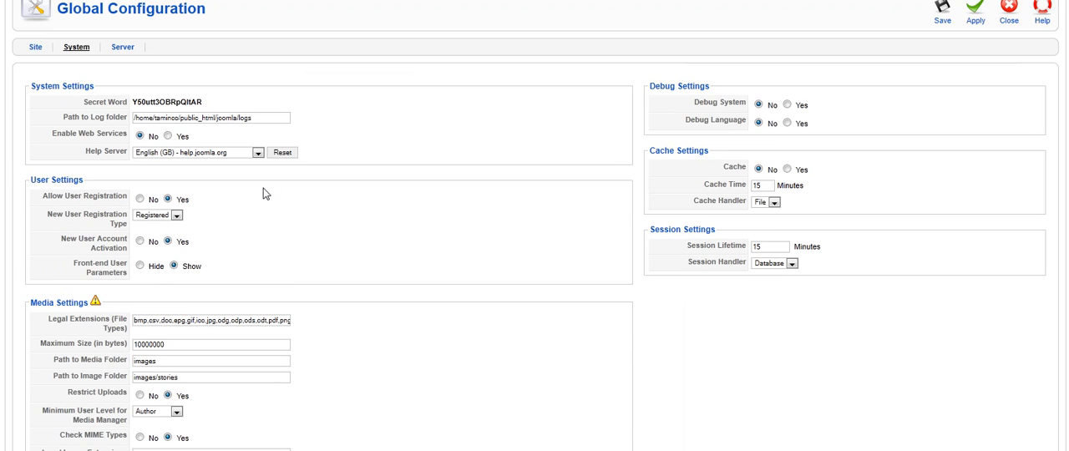
left_click(35, 47)
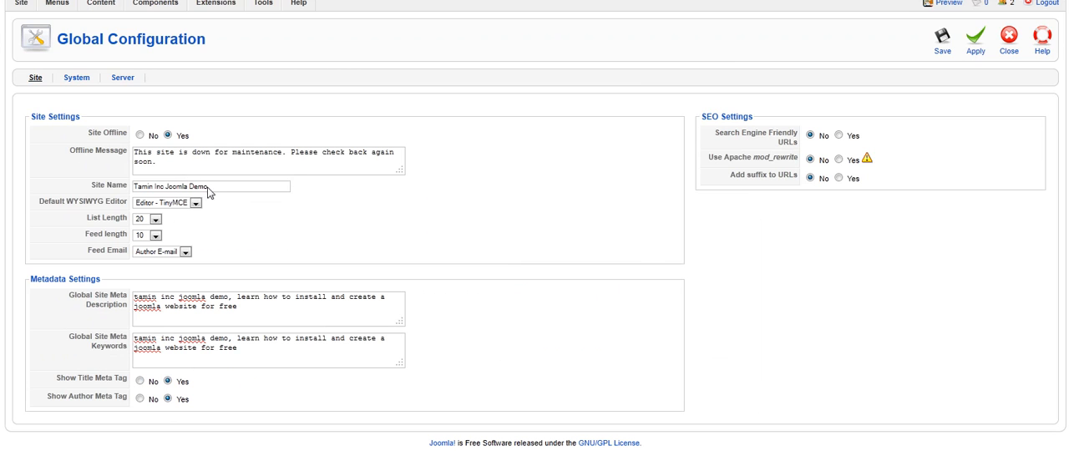
left_click_drag(219, 186, 127, 187)
left_click(155, 188)
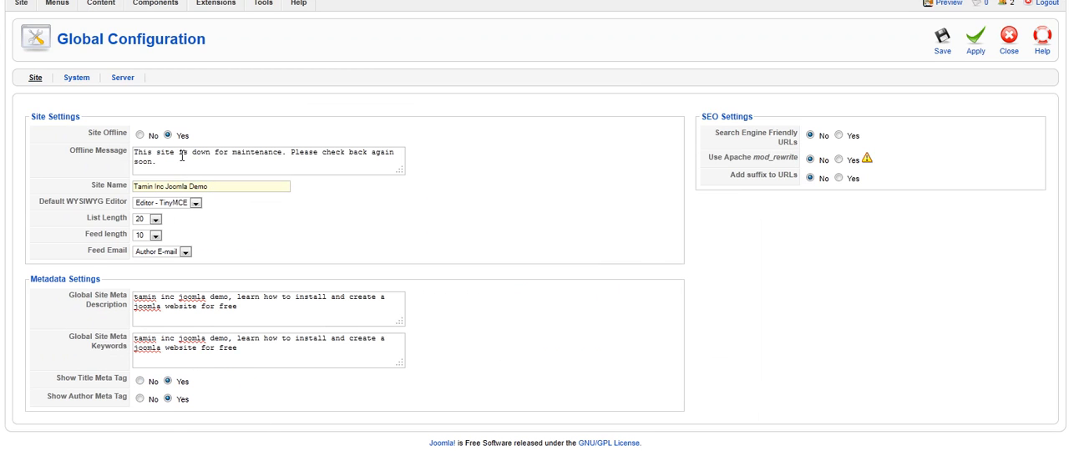
left_click(140, 135)
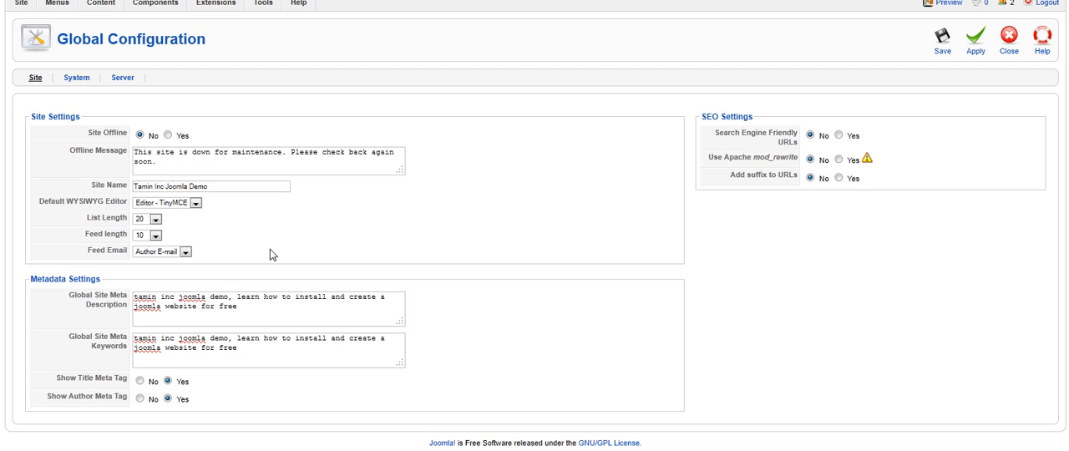
Review the global site meta description and keywords, and look at the available default WYSIWYG editors
left_click_drag(246, 309, 131, 296)
left_click_drag(237, 348, 134, 338)
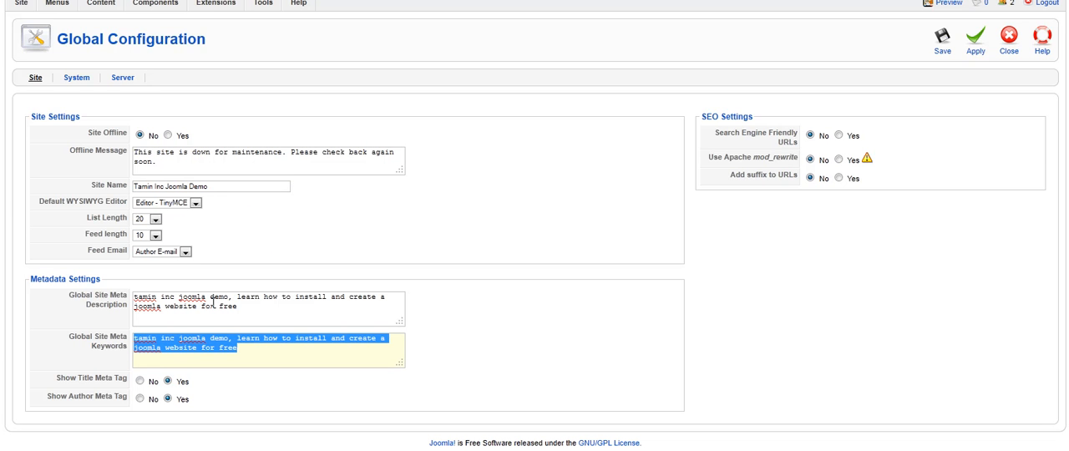
left_click(330, 235)
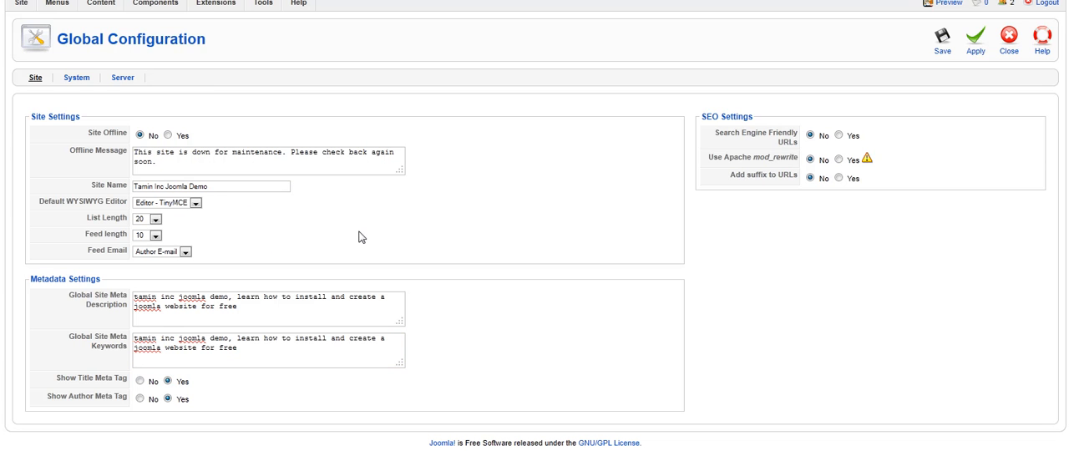
scroll(367, 235, "up", 1)
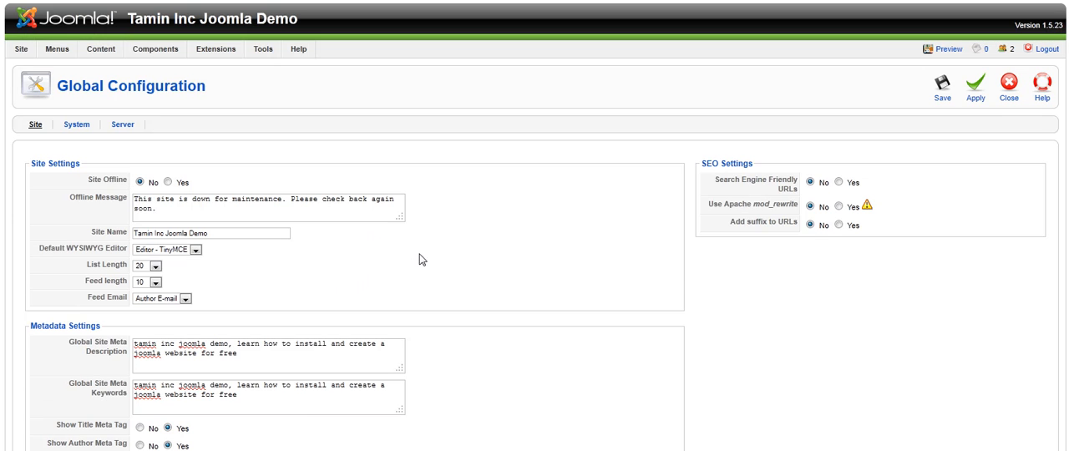
left_click(195, 250)
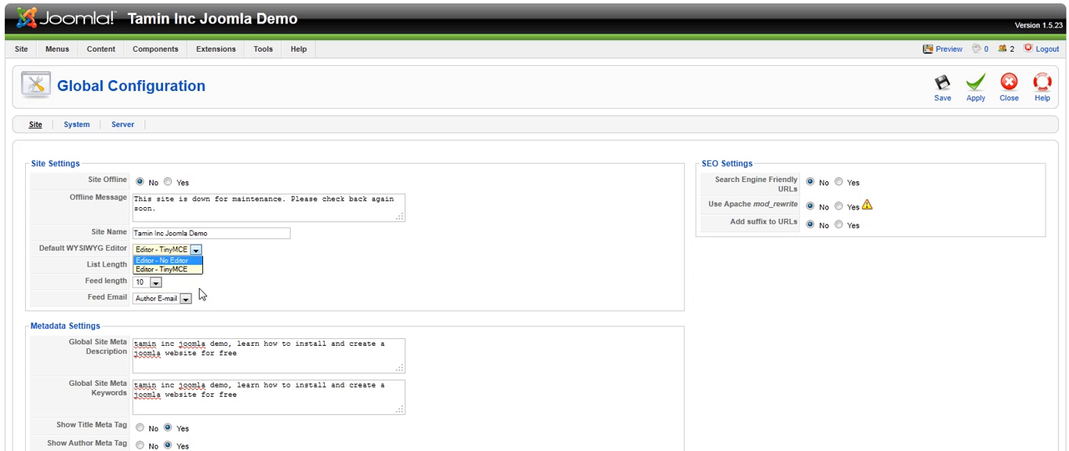
left_click(262, 274)
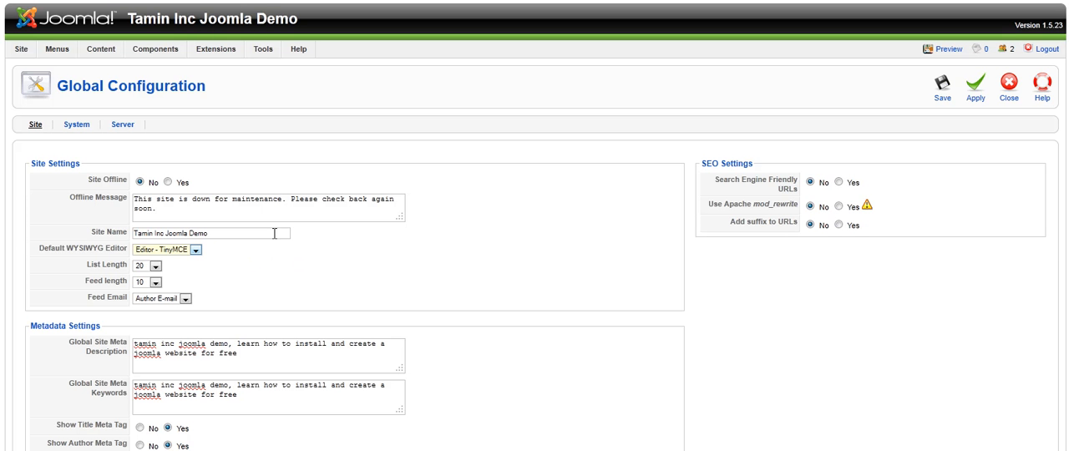
Show the System configuration and look through the available Help Server options
left_click(76, 125)
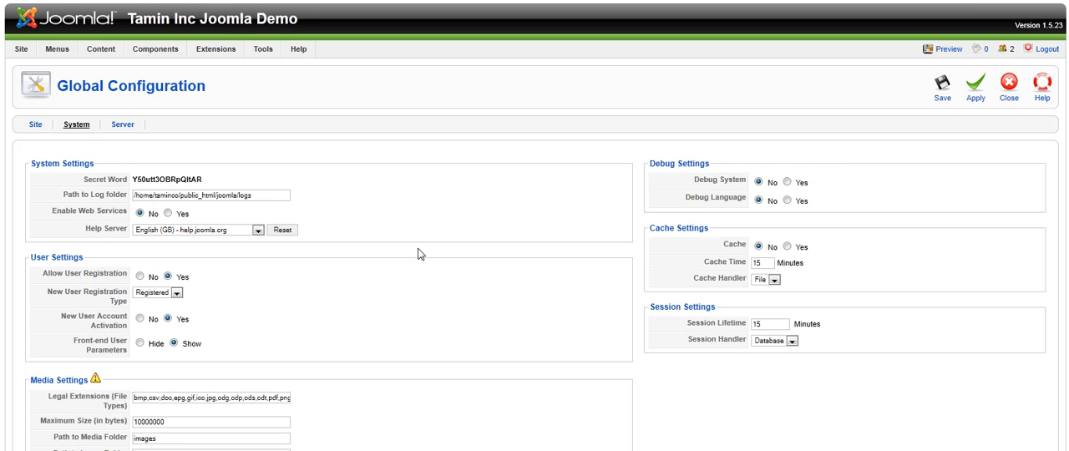
scroll(422, 249, "down", 1)
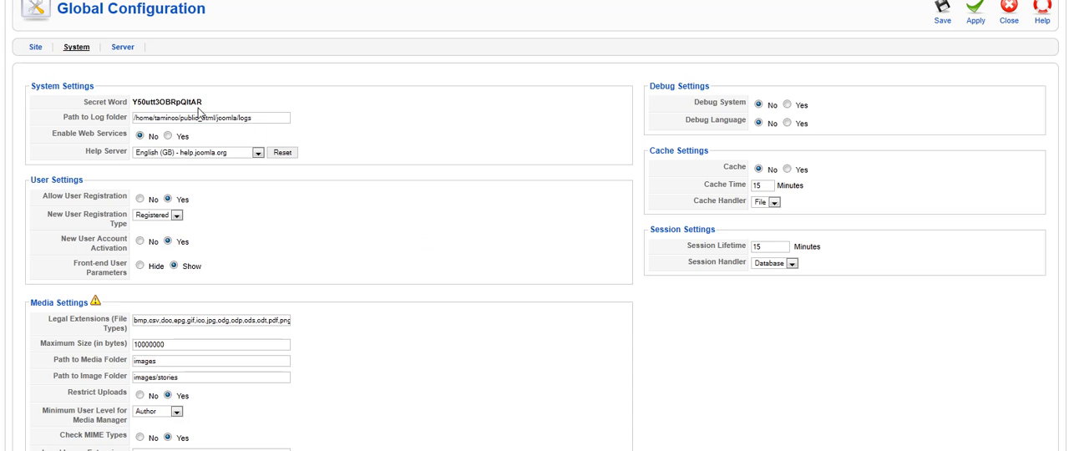
left_click(186, 159)
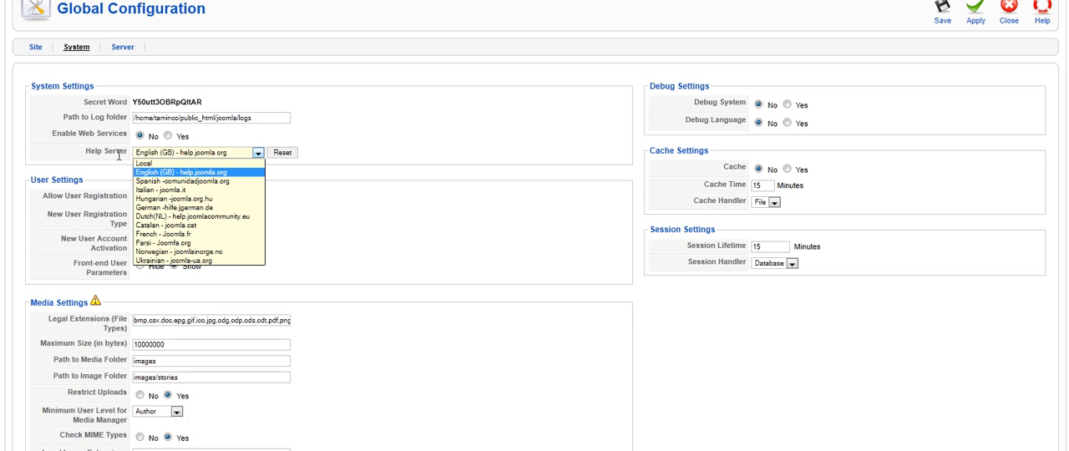
left_click(161, 153)
left_click(162, 154)
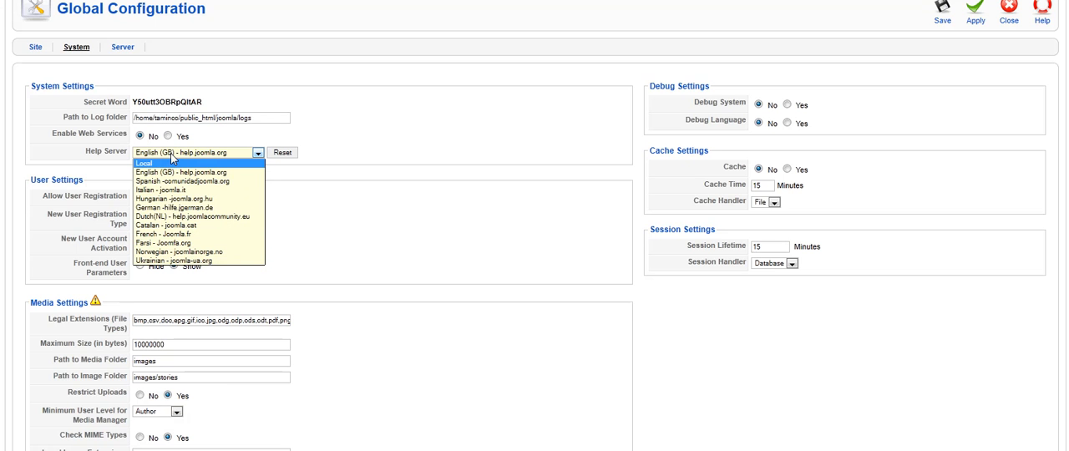
left_click(171, 156)
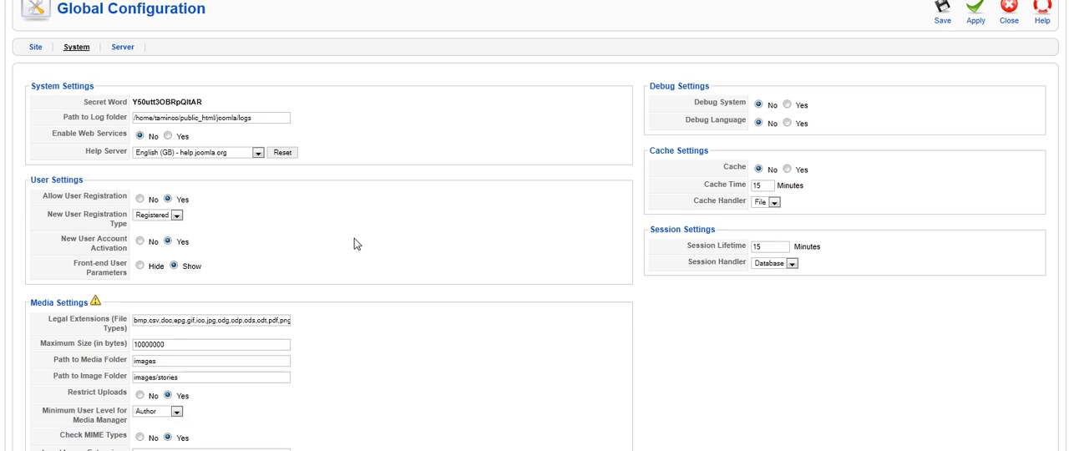
Set Allow User Registration to No in the User Settings
scroll(354, 240, "up", 2)
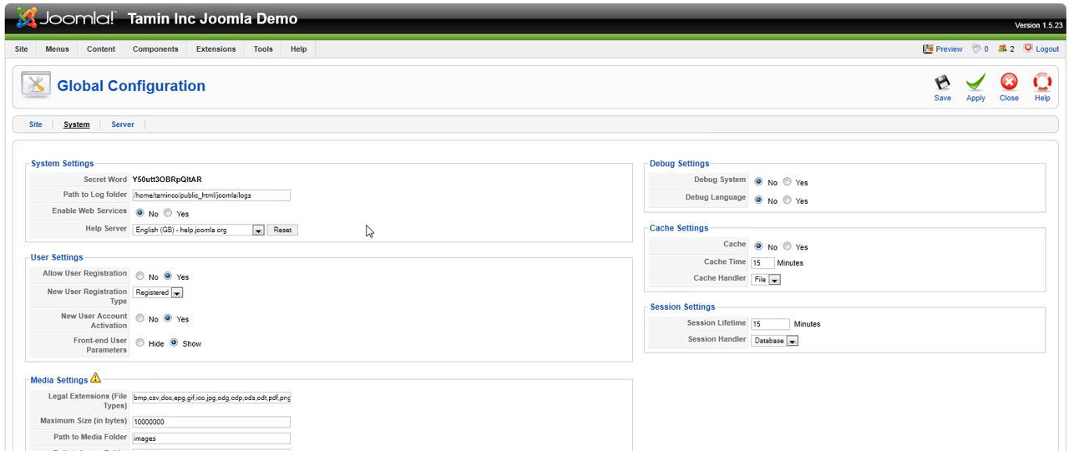
scroll(380, 251, "down", 2)
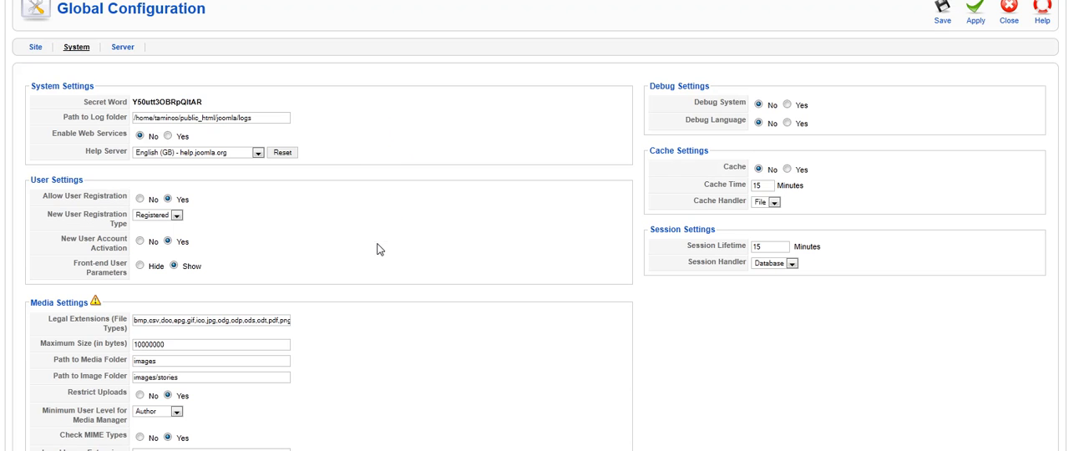
left_click_drag(83, 181, 32, 184)
left_click(76, 184)
mouse_move(90, 203)
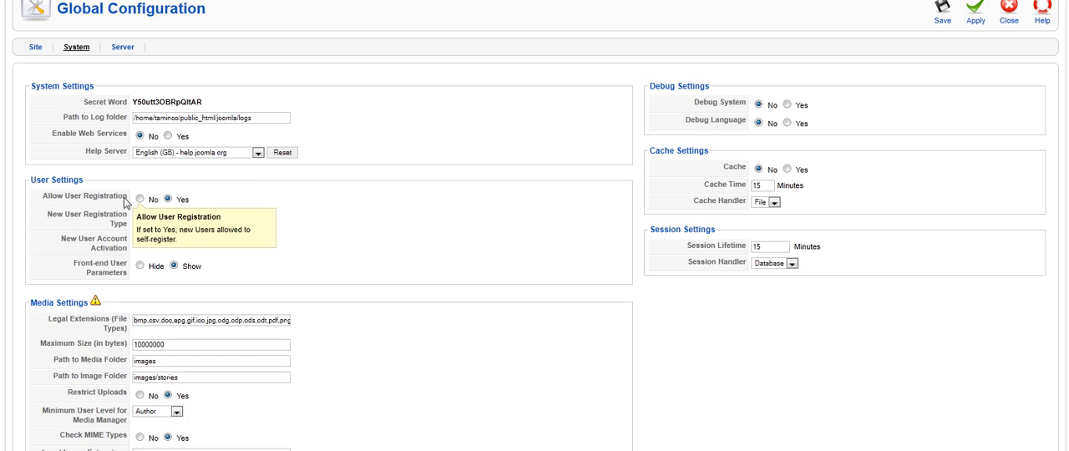
left_click_drag(128, 197, 48, 203)
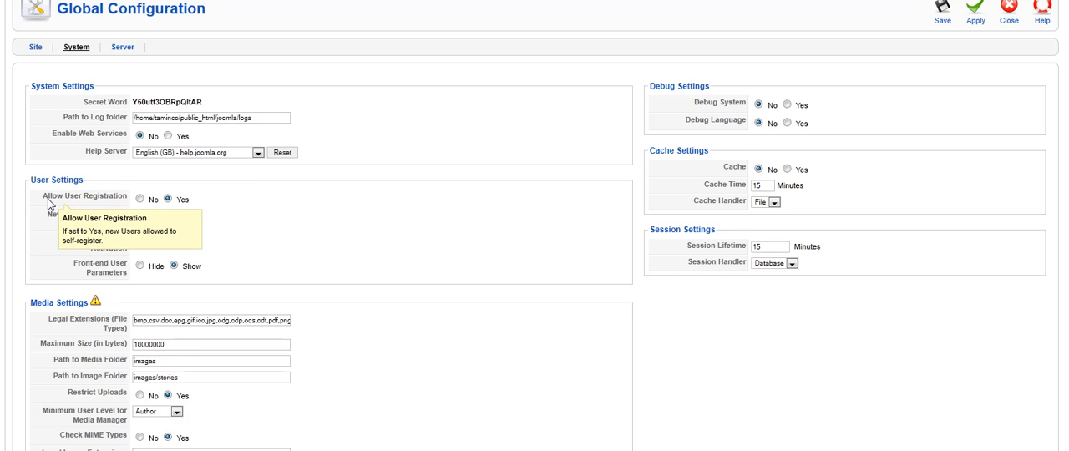
left_click(140, 199)
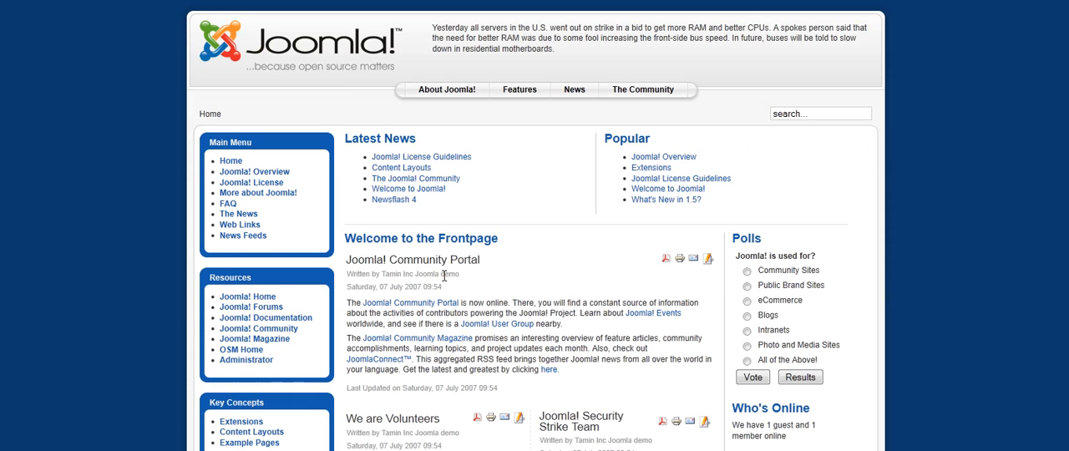
Switch to the public site's front page and log out of the account there
scroll(425, 280, "down", 6)
scroll(424, 280, "up", 2)
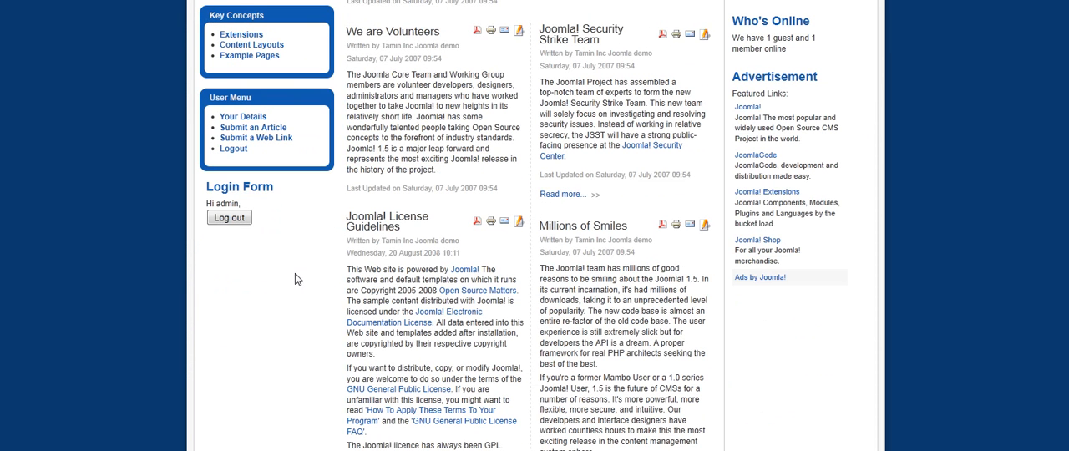
left_click(229, 218)
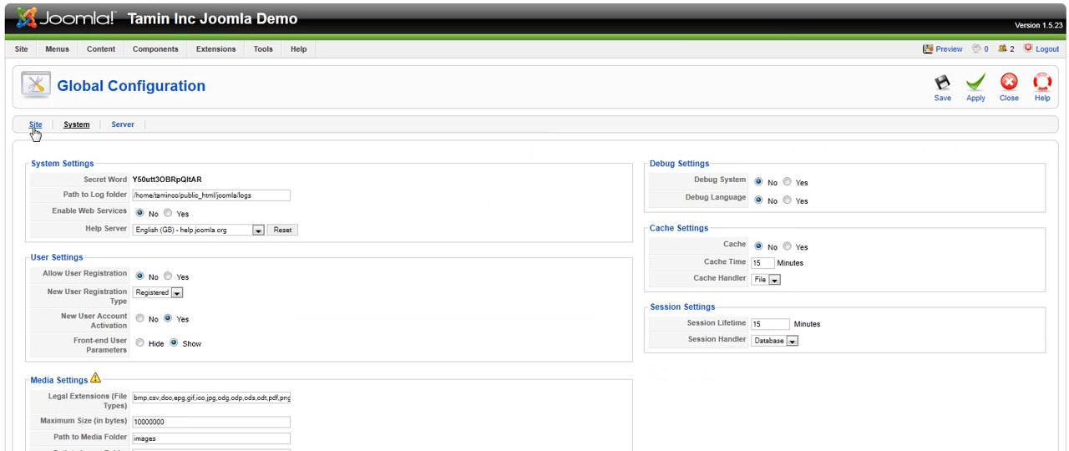
Save the Global Configuration and reload the public front page to check its Login Form
left_click(34, 127)
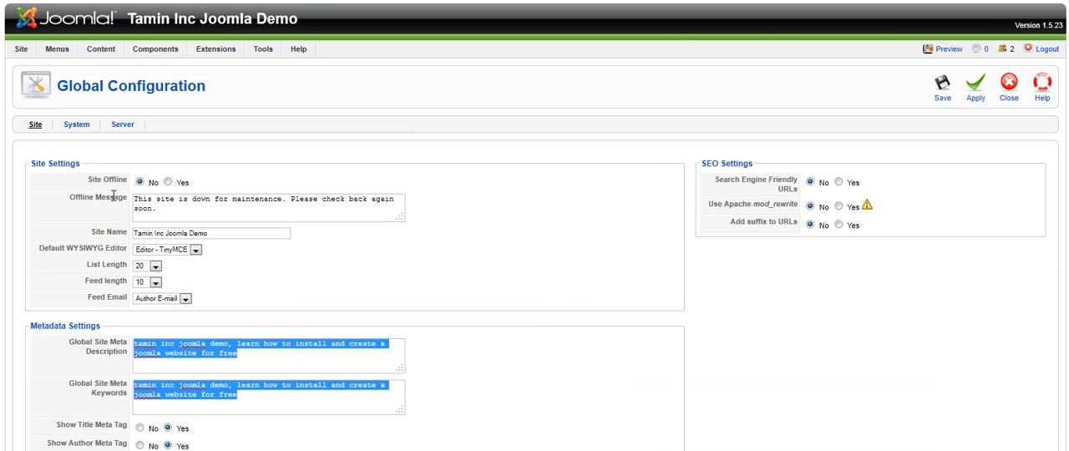
left_click(942, 87)
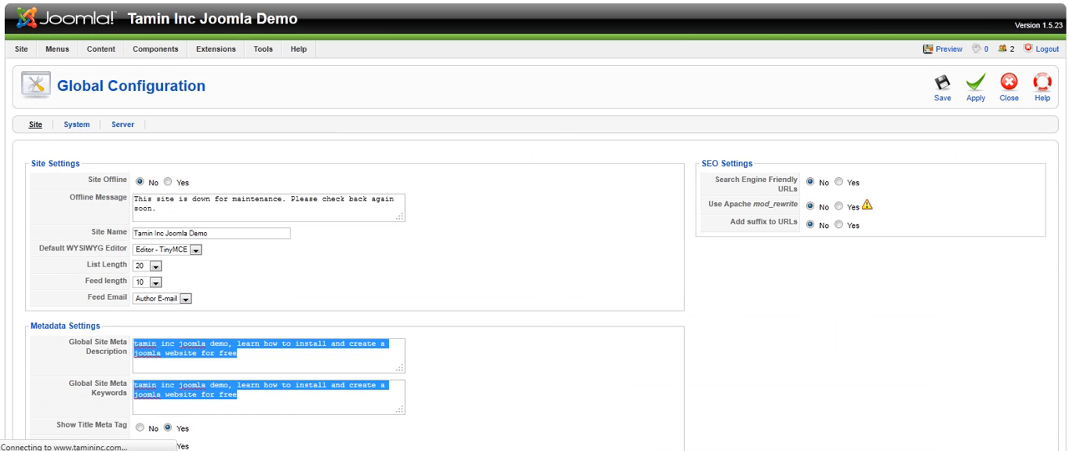
right_click(269, 191)
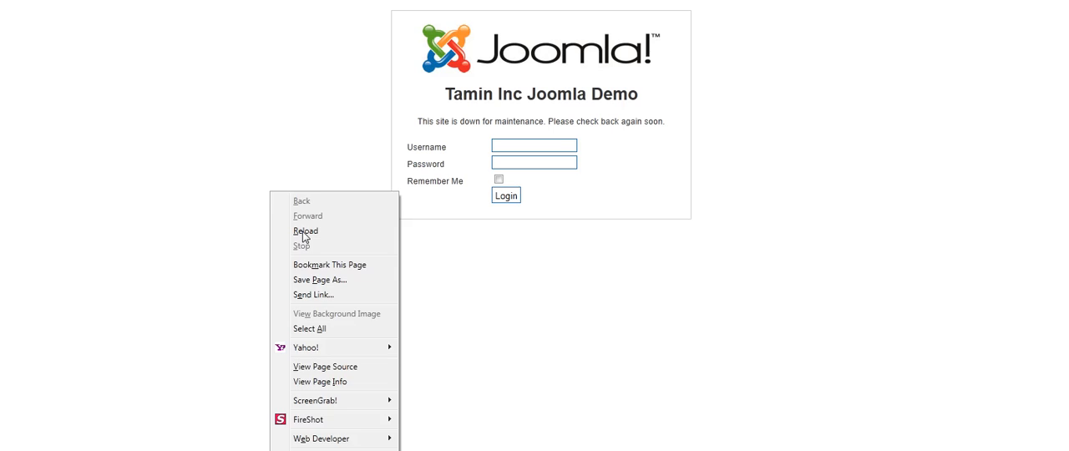
left_click(305, 227)
scroll(464, 228, "down", 4)
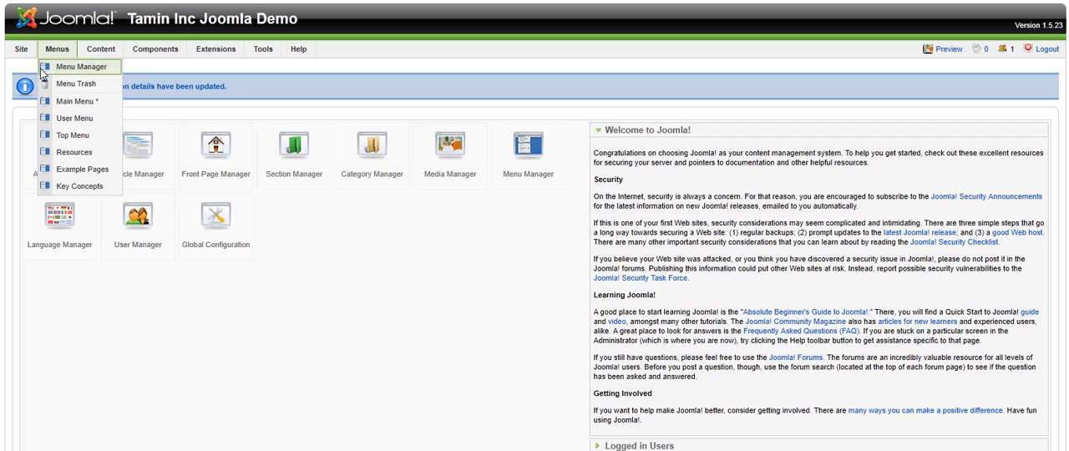
Reopen the Global Configuration, set Allow User Registration to Yes in the System settings and apply the change
mouse_move(21, 48)
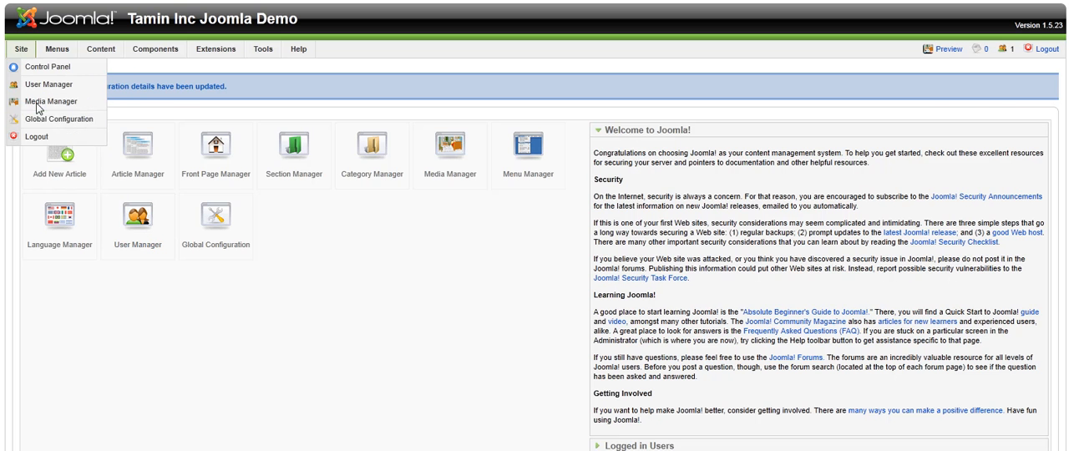
left_click(60, 125)
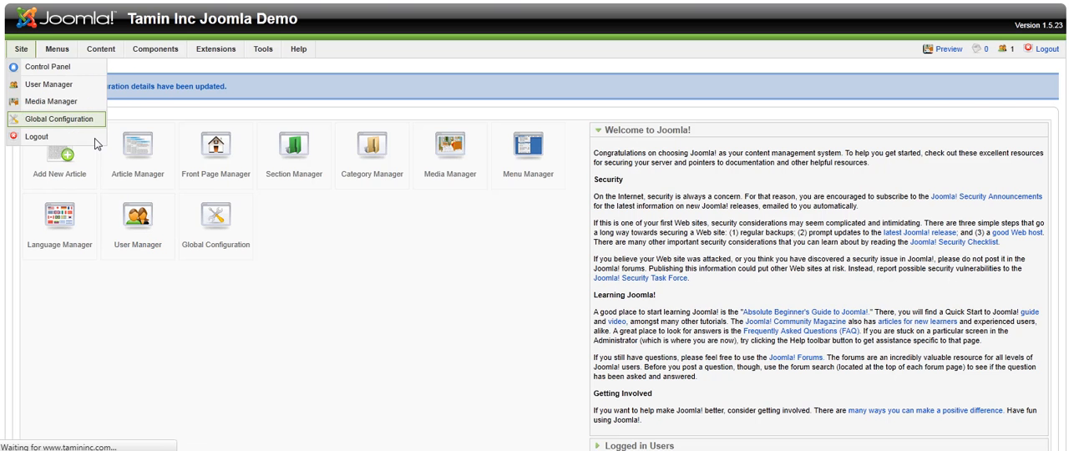
left_click(74, 125)
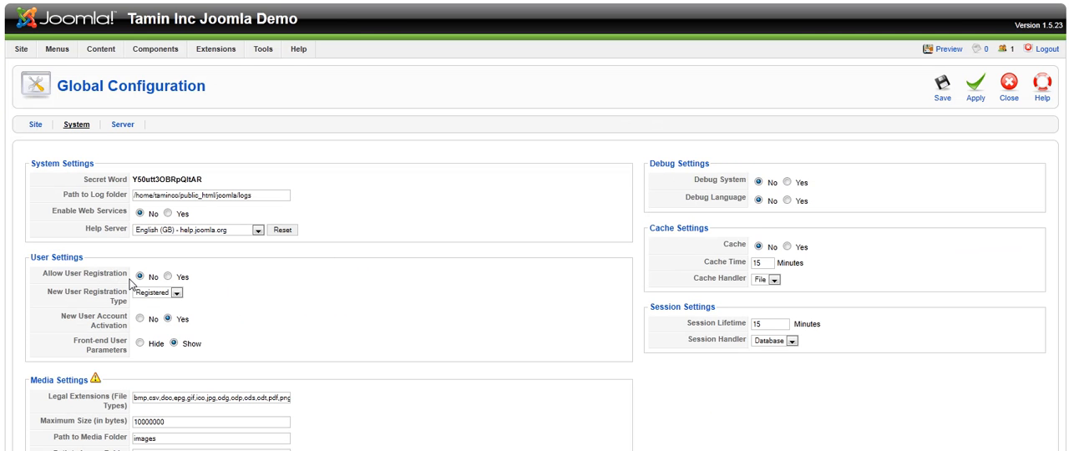
left_click_drag(132, 278, 48, 280)
left_click(73, 282)
left_click(168, 276)
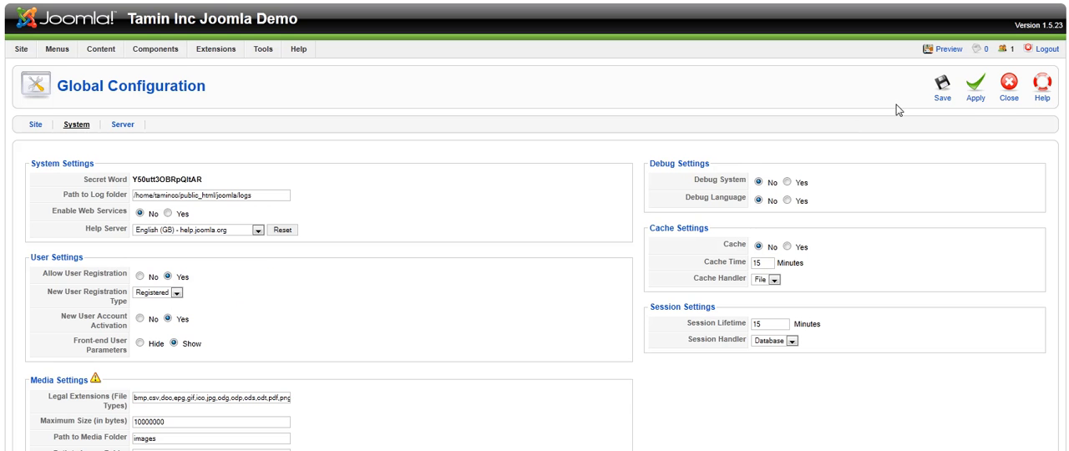
left_click(973, 97)
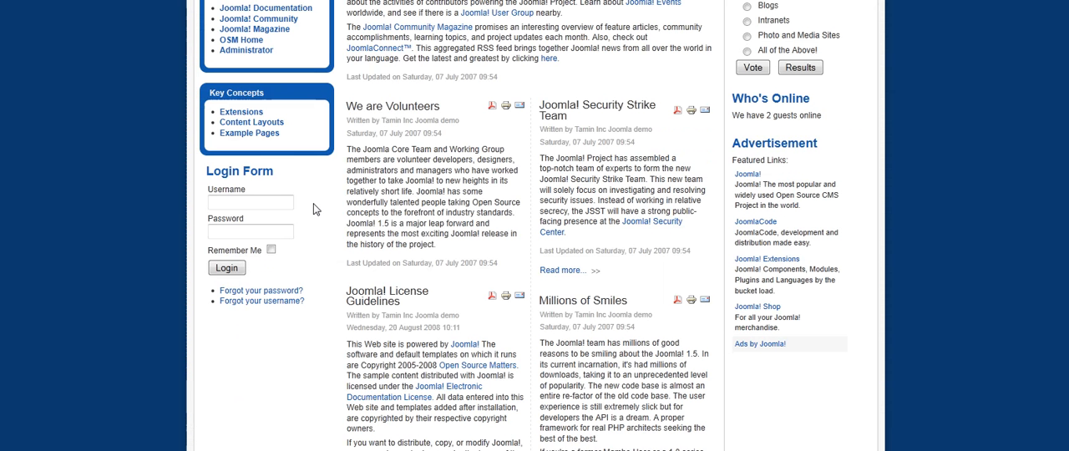
Reload the public front page and check the Login Form for the "Create an account" link
right_click(74, 211)
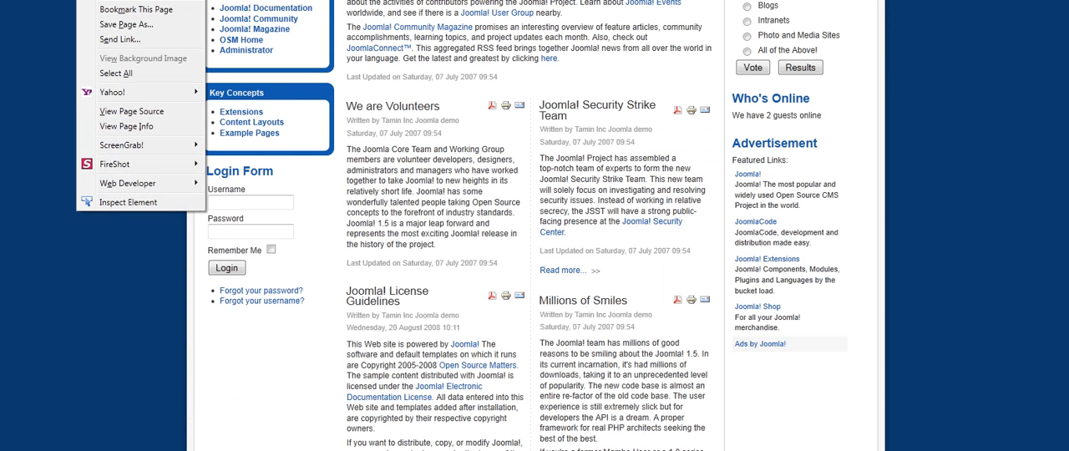
left_click(115, 0)
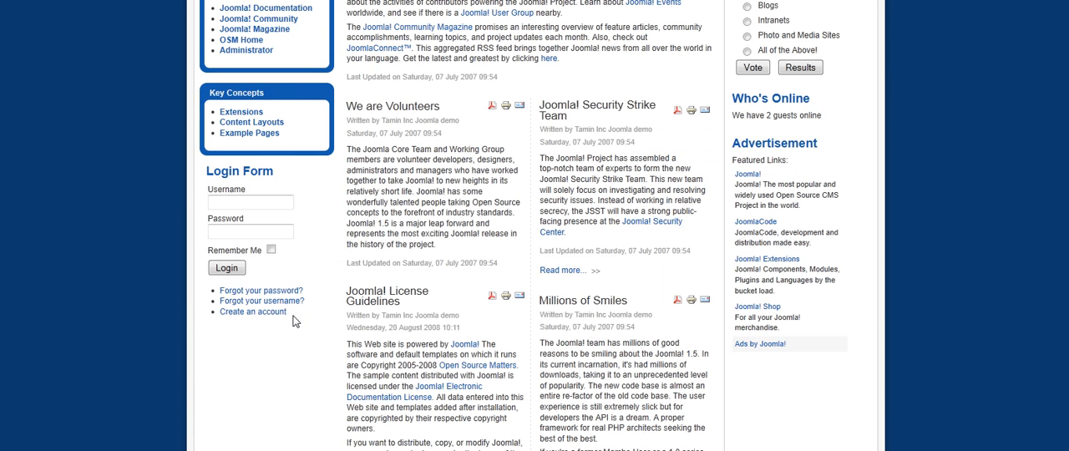
left_click_drag(293, 316, 223, 322)
left_click(247, 335)
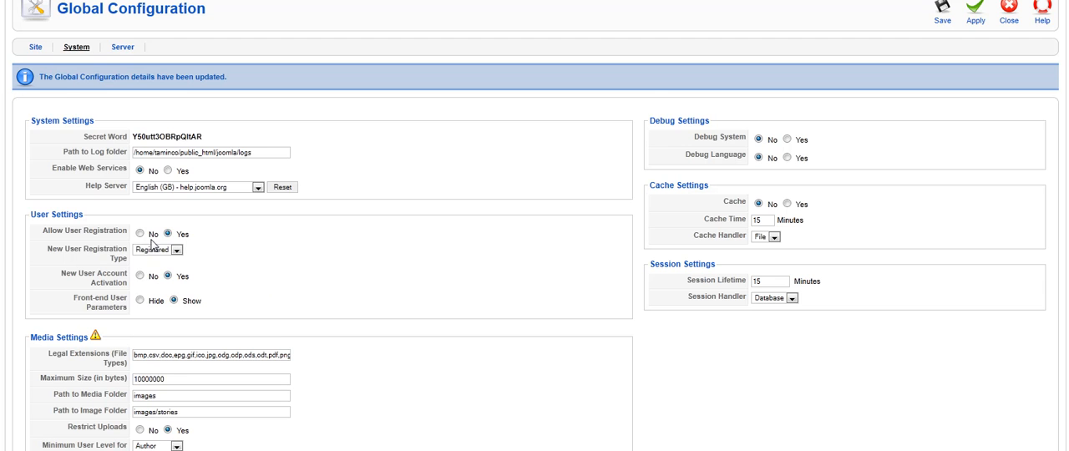
Look through the User Settings and Media Settings of the System configuration
scroll(248, 251, "down", 2)
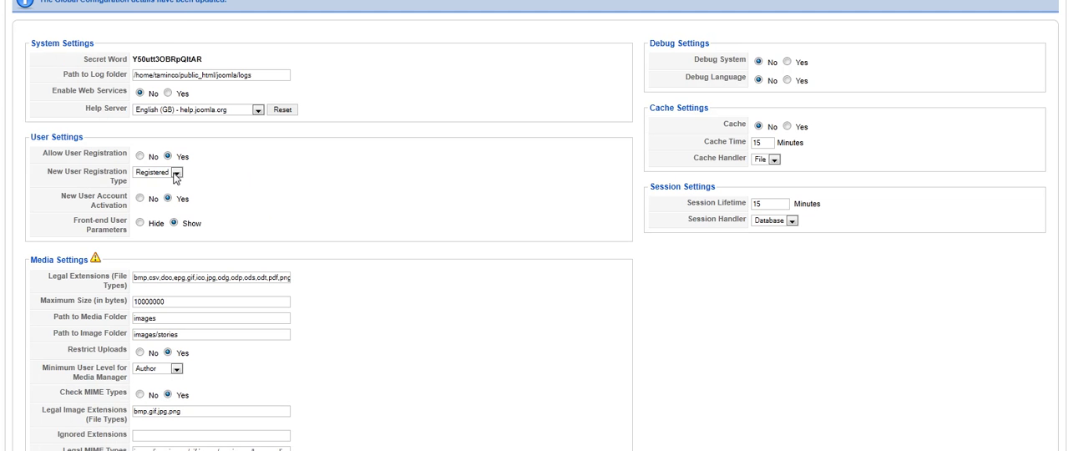
scroll(202, 244, "down", 2)
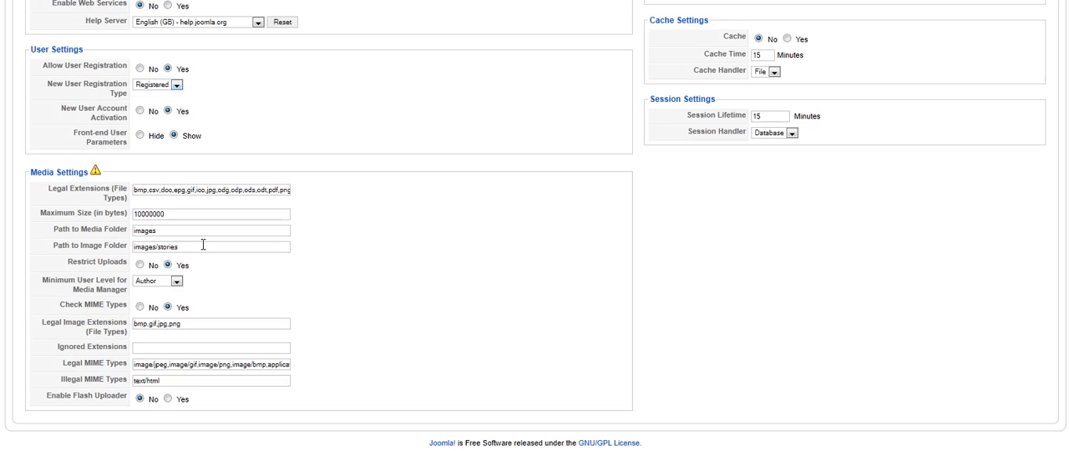
scroll(213, 340, "up", 6)
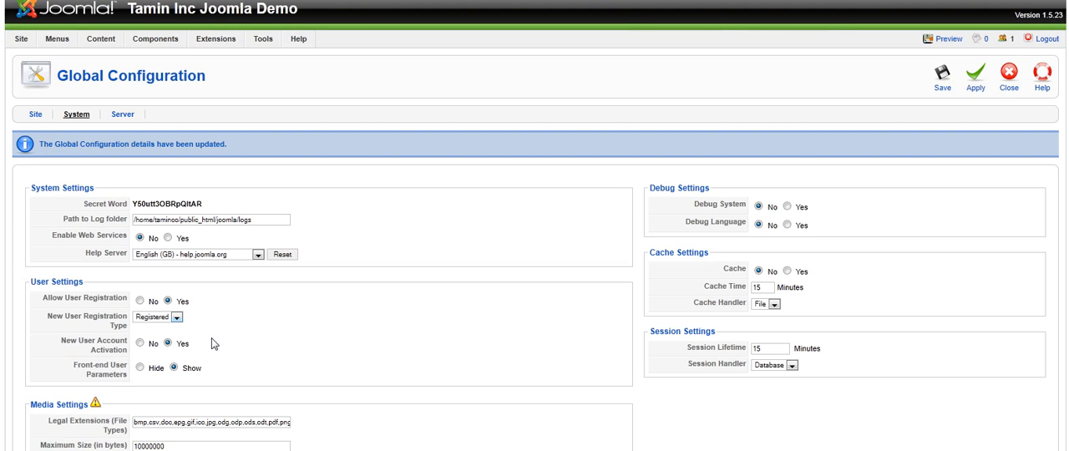
scroll(706, 266, "down", 4)
scroll(749, 265, "up", 4)
Show the Server configuration and examine its Mail from address in the Mail Settings
left_click(122, 115)
scroll(455, 266, "down", 2)
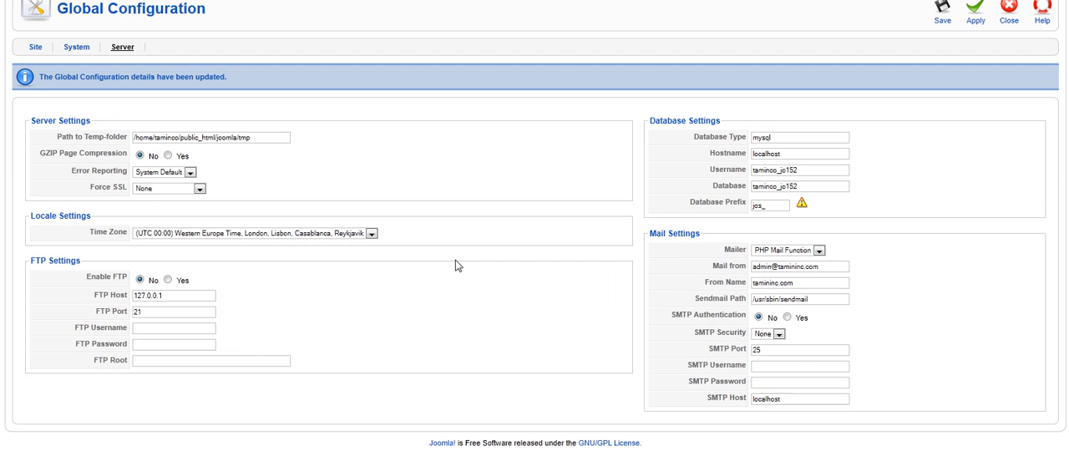
mouse_move(744, 268)
left_click_drag(832, 267, 735, 269)
left_click(776, 267)
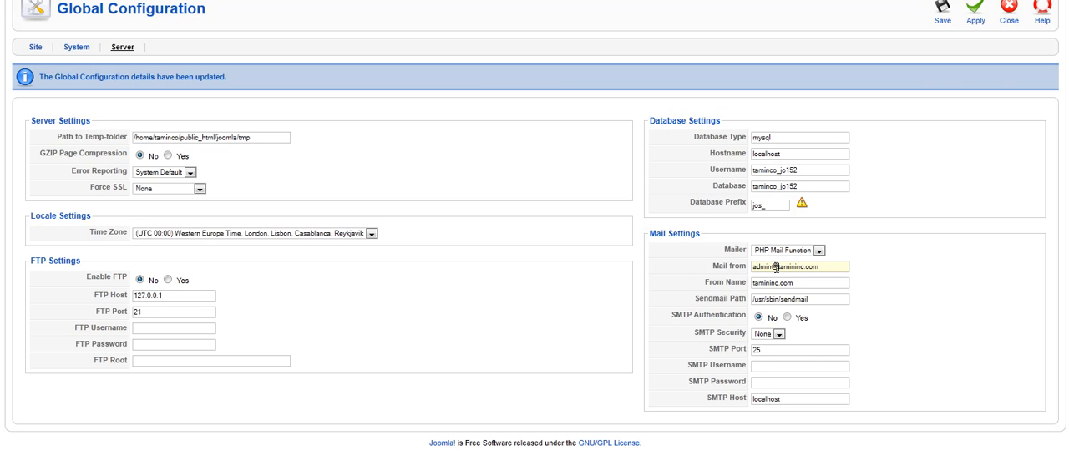
scroll(871, 282, "up", 2)
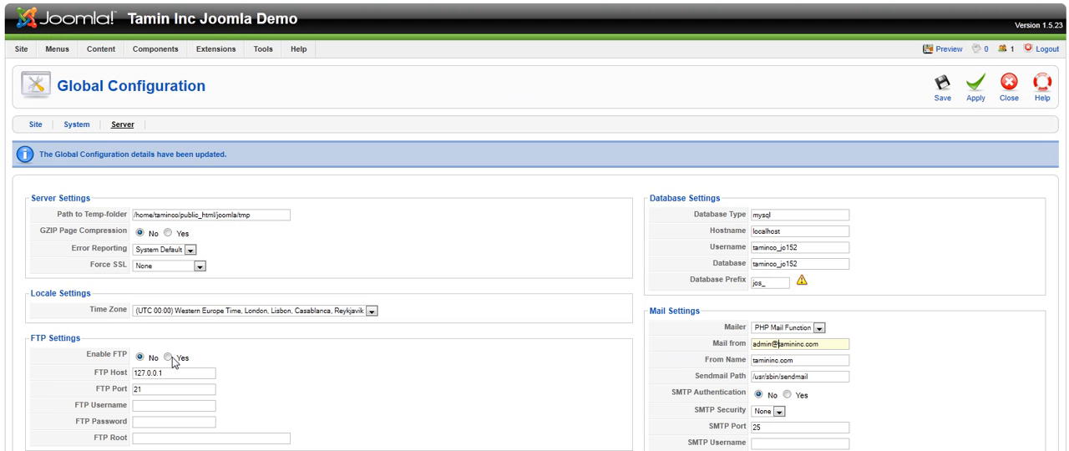